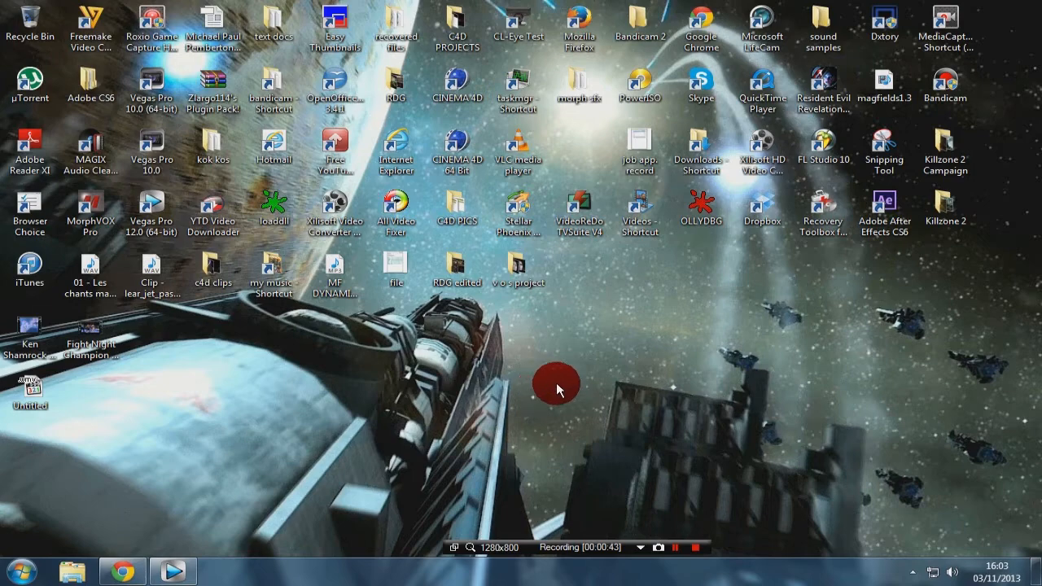
Step: Switch to the Wasteland Bullet Express project in Vegas Pro and enlarge the video preview area above the timeline
mouse_move(168, 575)
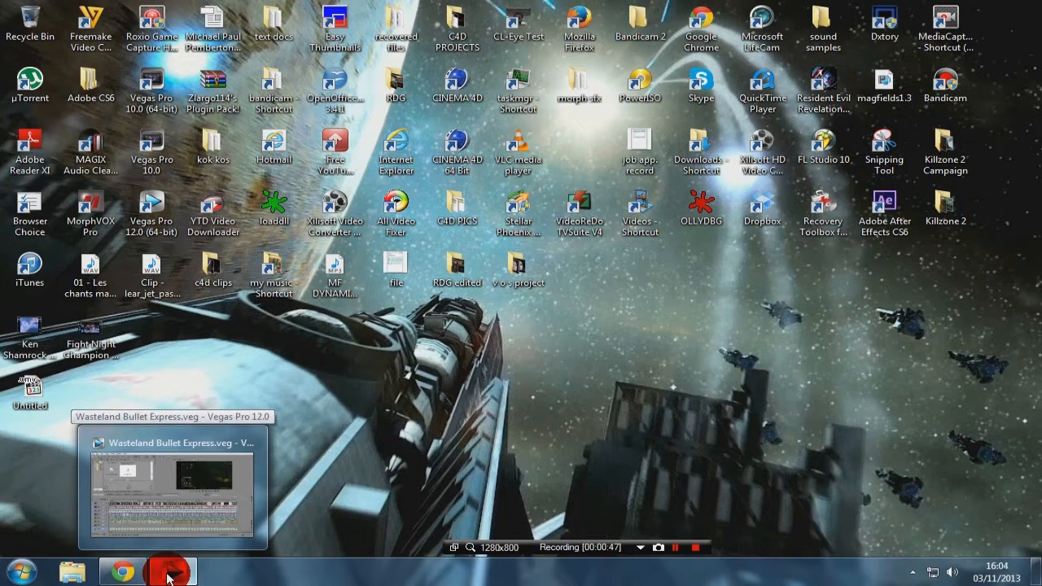
left_click(169, 574)
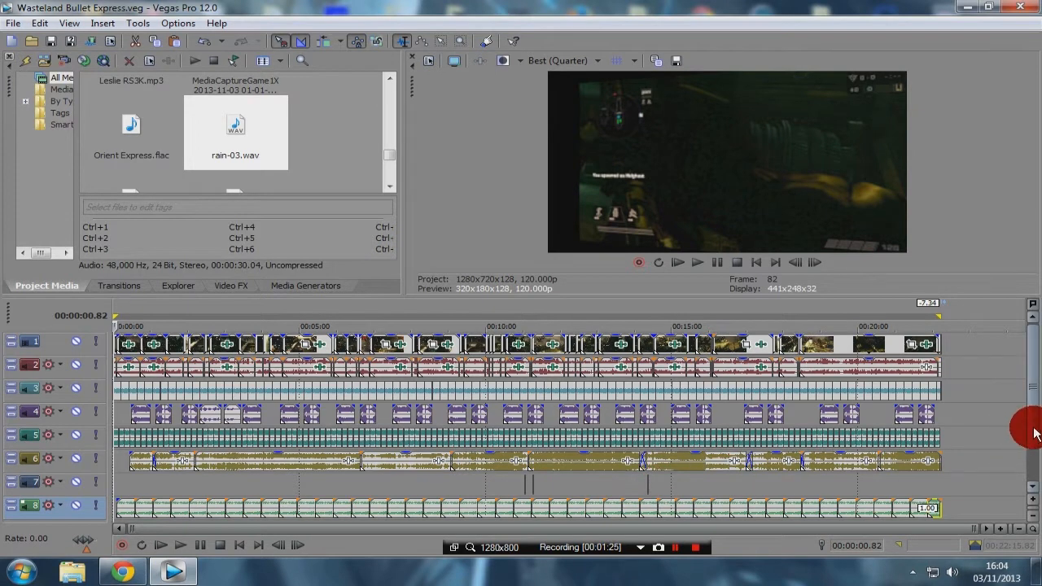
scroll(1034, 440, "down", 1)
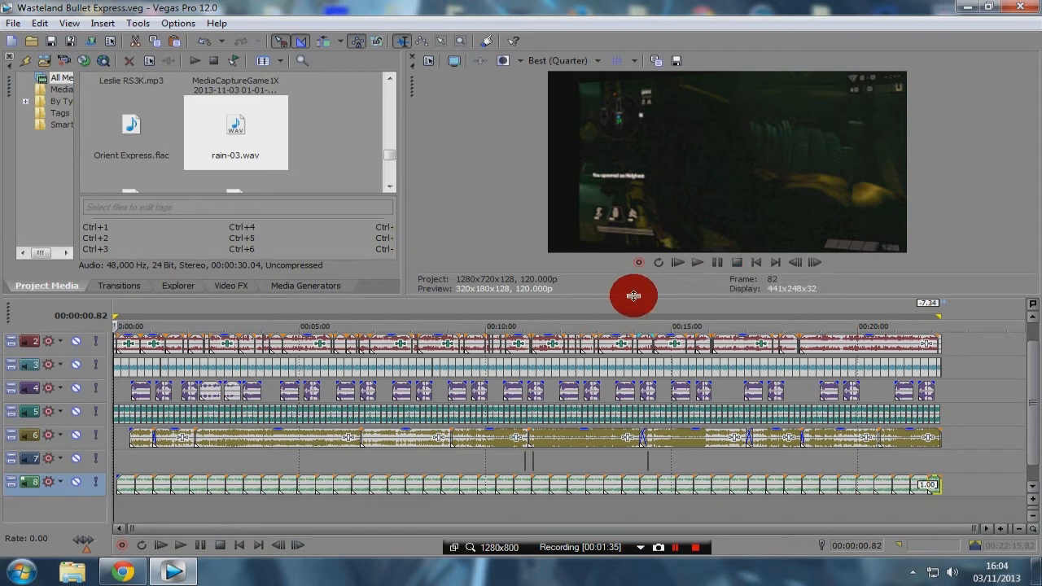
left_click_drag(629, 299, 624, 357)
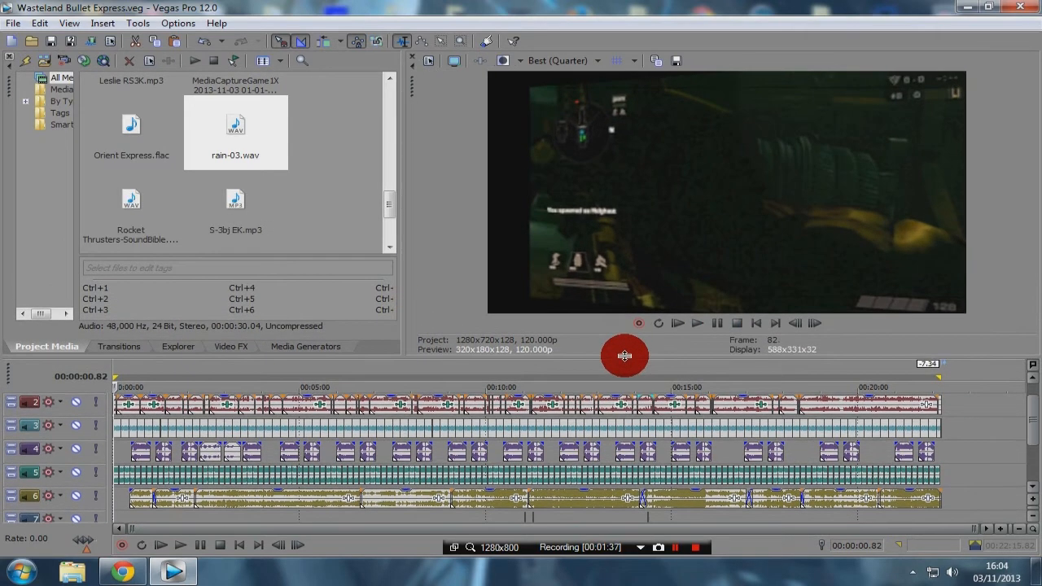
Step: Set the video preview quality to Preview (Auto)
left_click(580, 66)
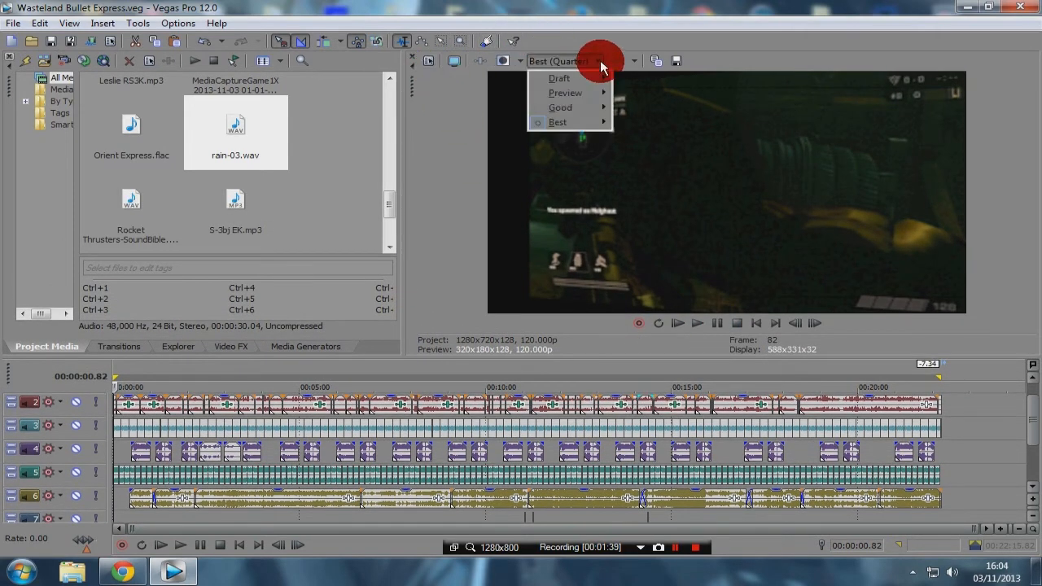
left_click(570, 88)
left_click(623, 91)
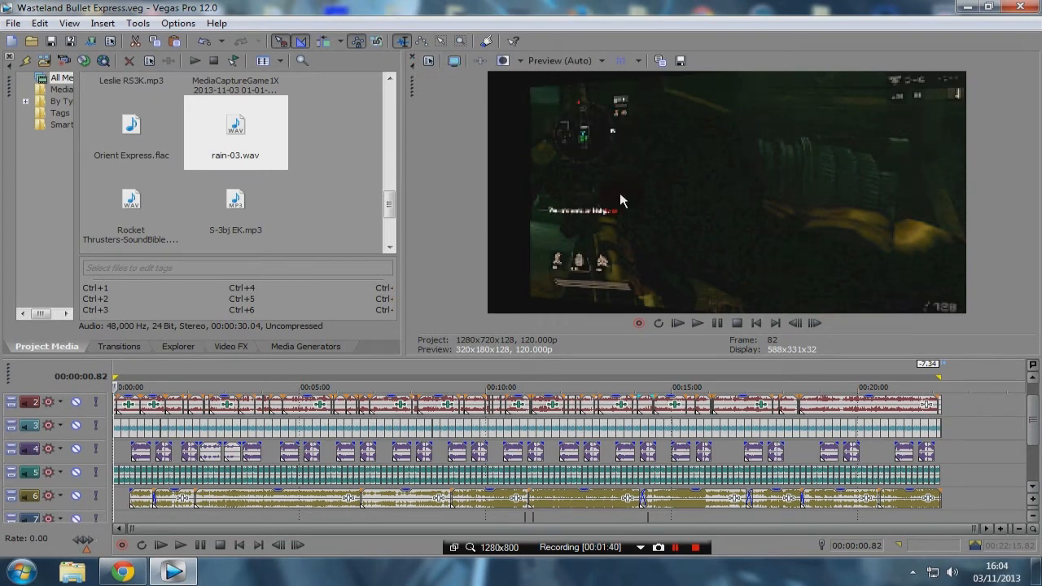
Step: Return to the start of the project, view its playback in full-screen preview, and go back to the editor
left_click(754, 325)
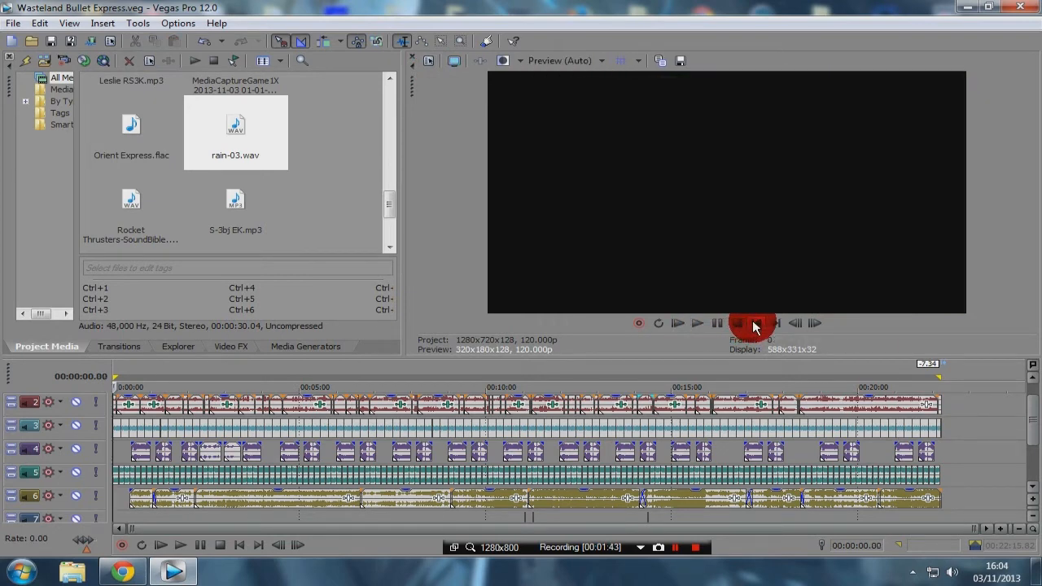
left_click(716, 325)
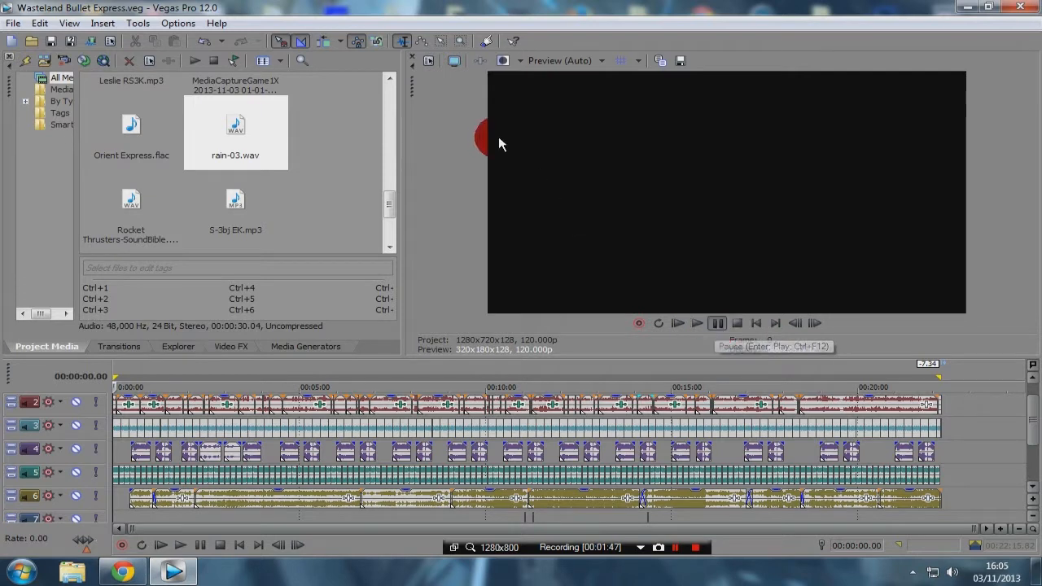
left_click(452, 61)
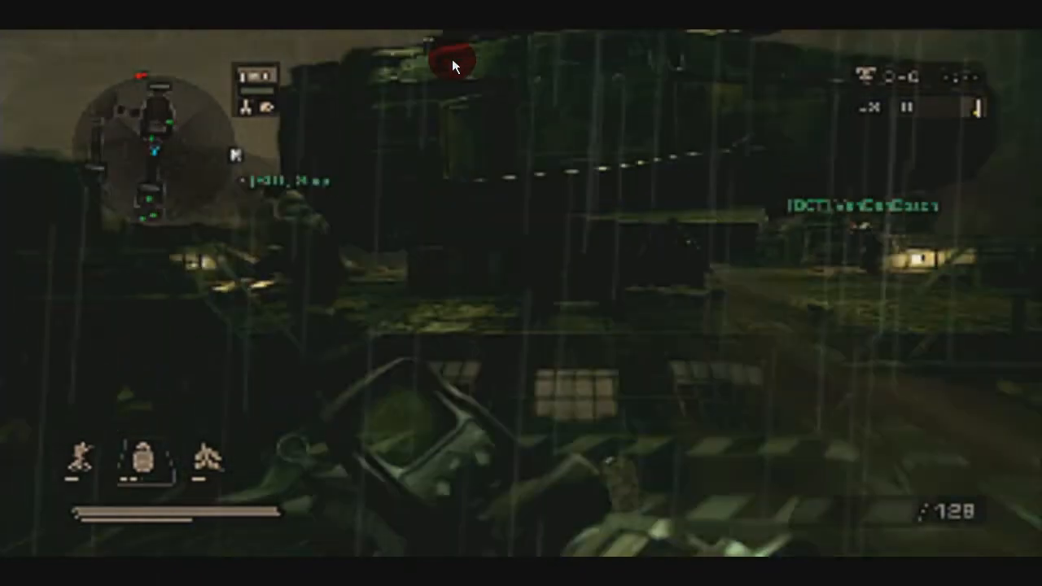
left_click(452, 58)
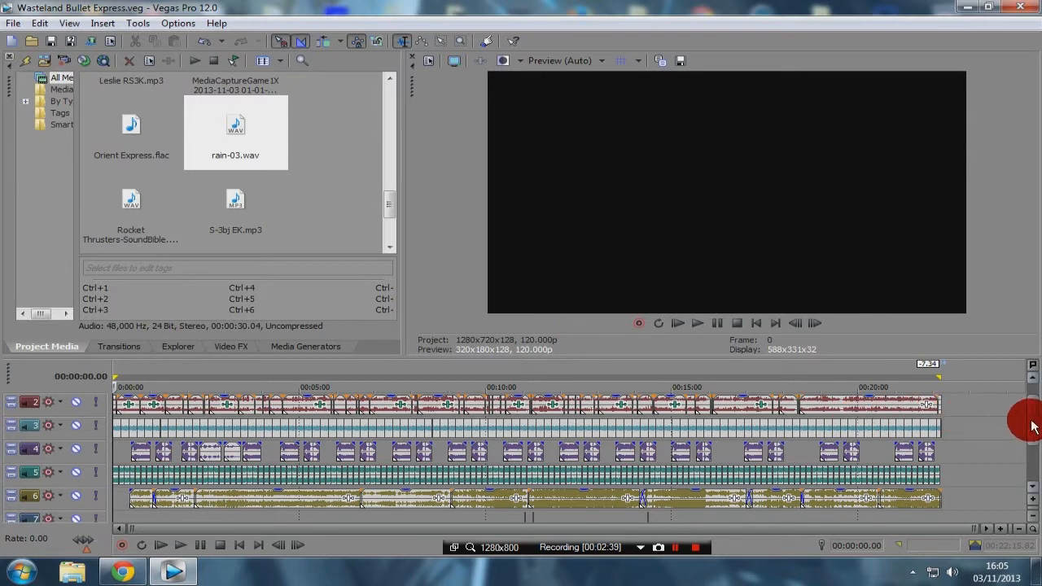
Step: Open the event effects of a gameplay clip on track 1 and examine its Brightness and Contrast settings
scroll(1032, 427, "up", 1)
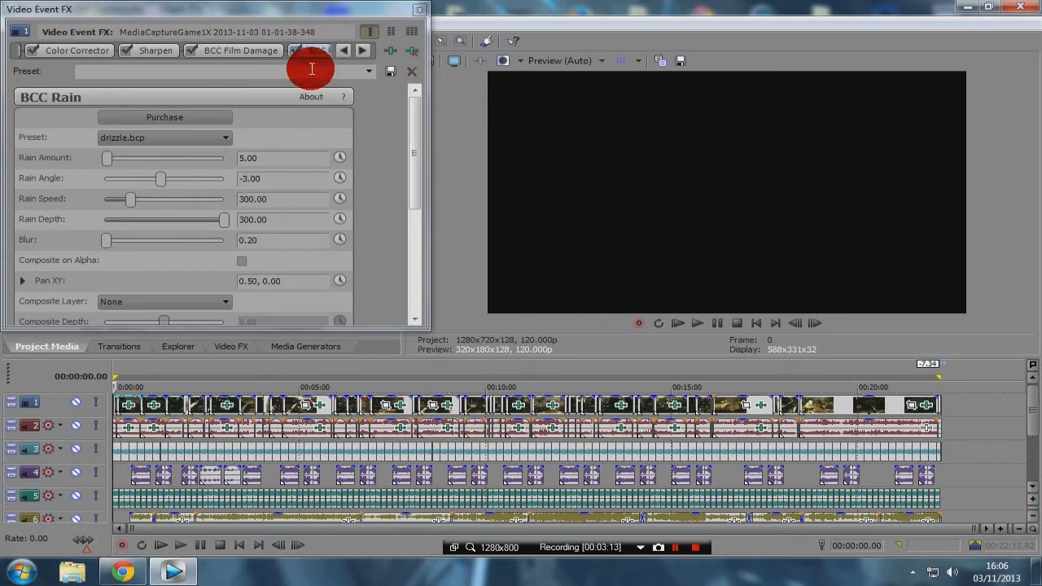
left_click(66, 54)
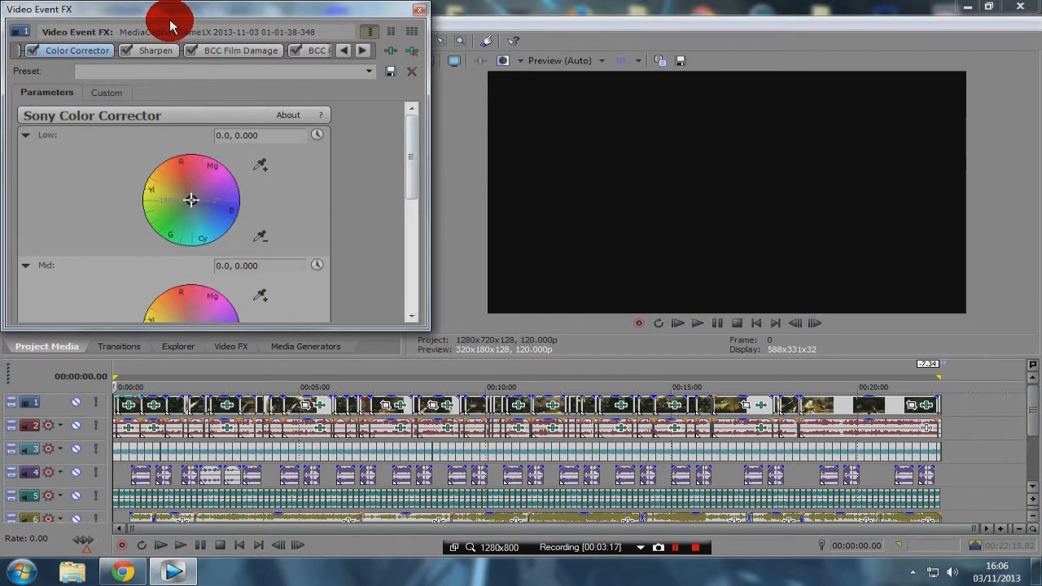
left_click(340, 52)
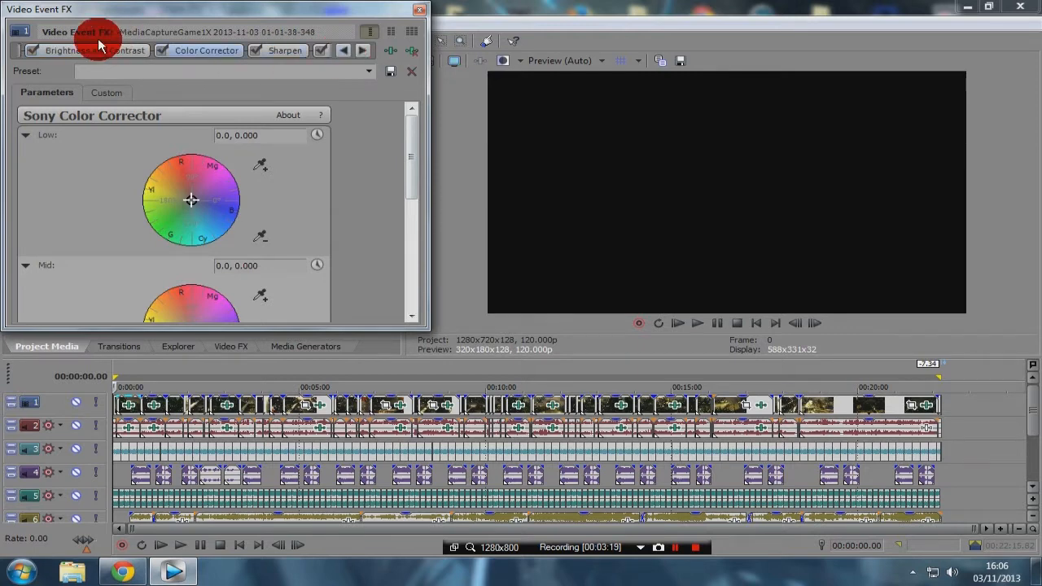
left_click(77, 54)
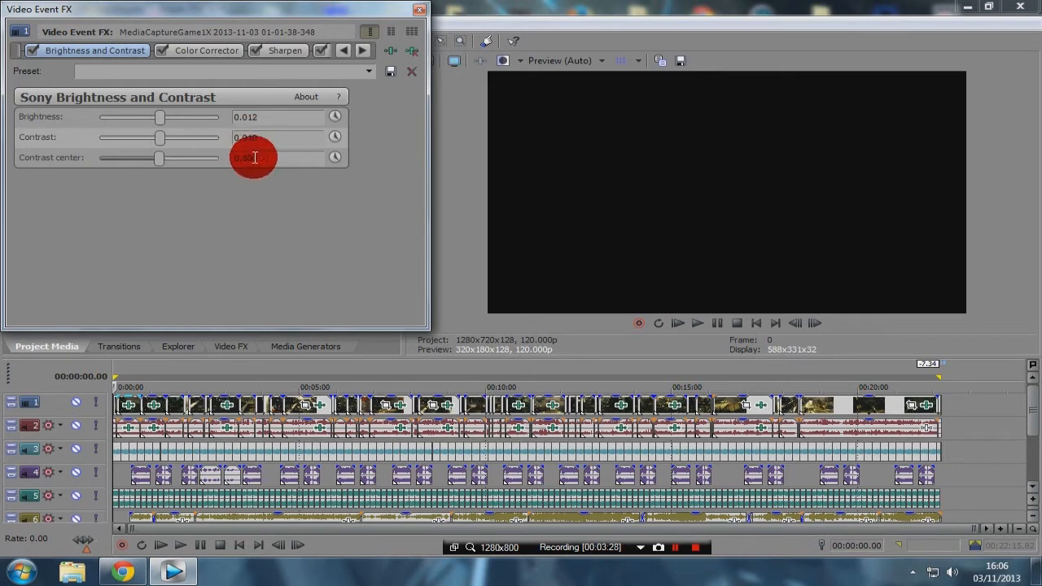
Step: Apply the "for new codec" preset to the clip's Color Corrector and check the saturation, gamma, gain and offset values
left_click(198, 50)
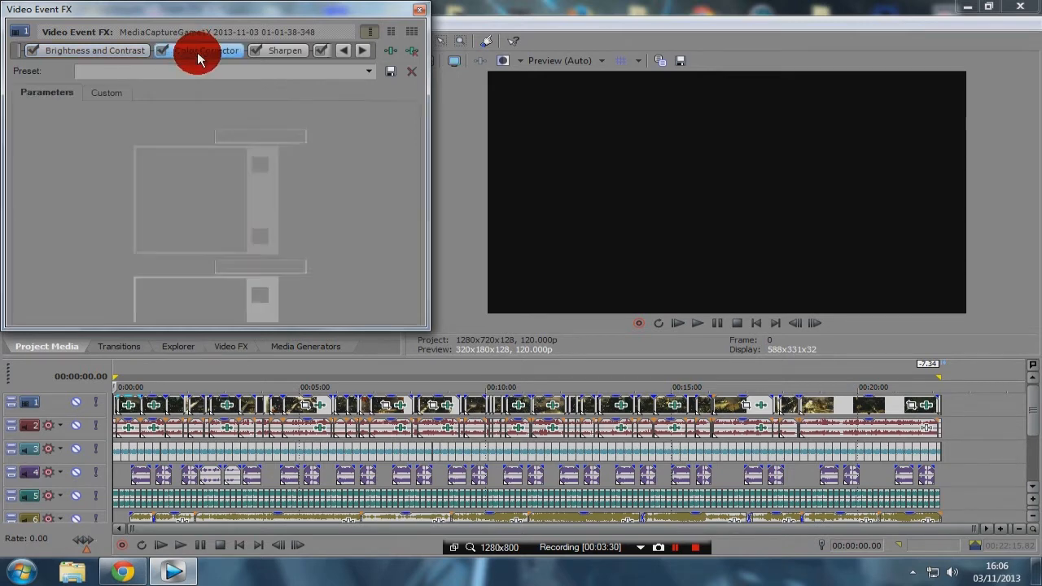
left_click(369, 71)
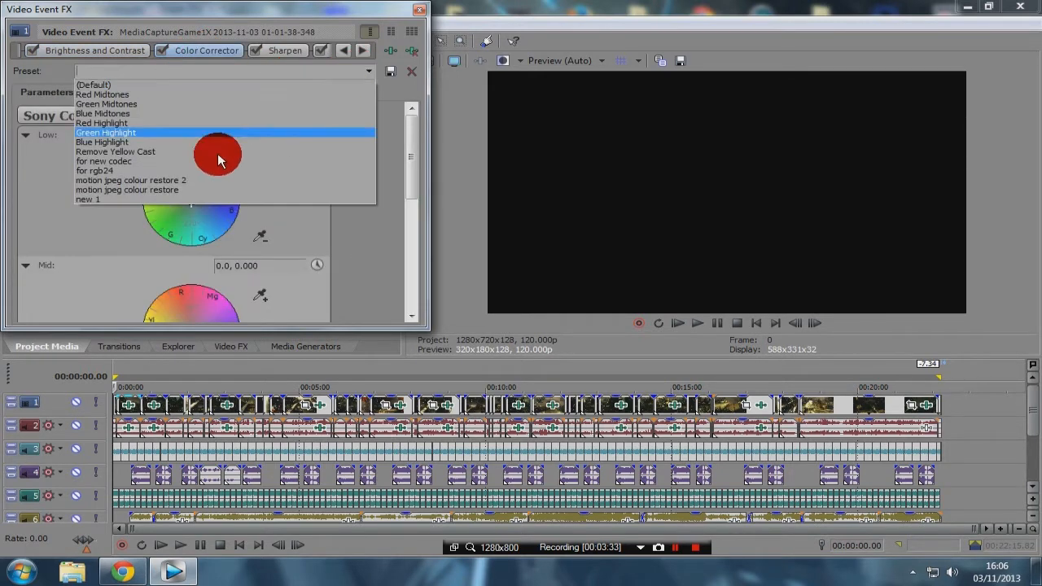
left_click(95, 163)
left_click_drag(409, 158, 391, 270)
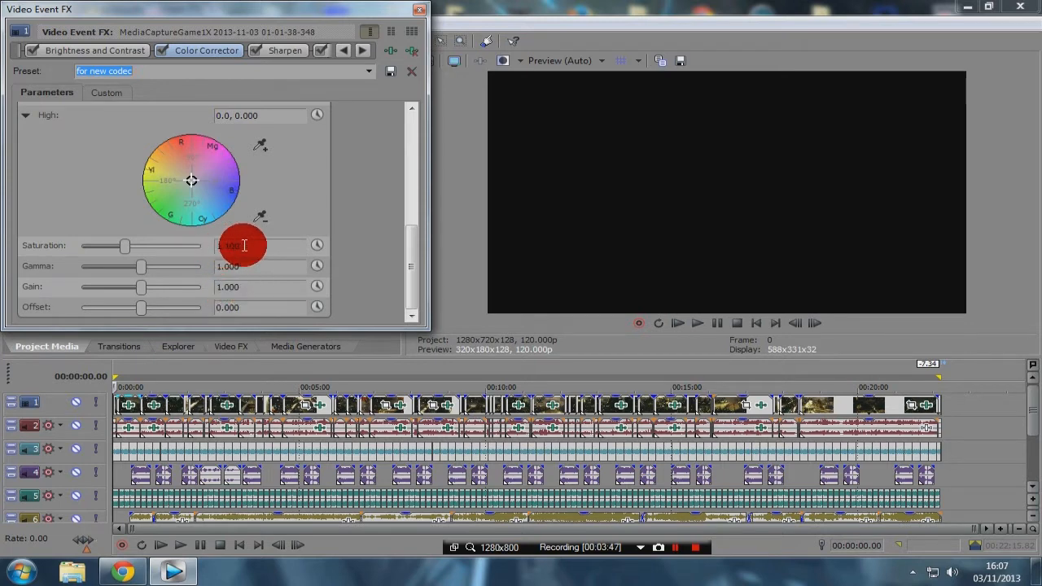
Step: Examine the clip's Sharpen amount and the expanded Shake settings of its BCC Film Damage effect
left_click(285, 50)
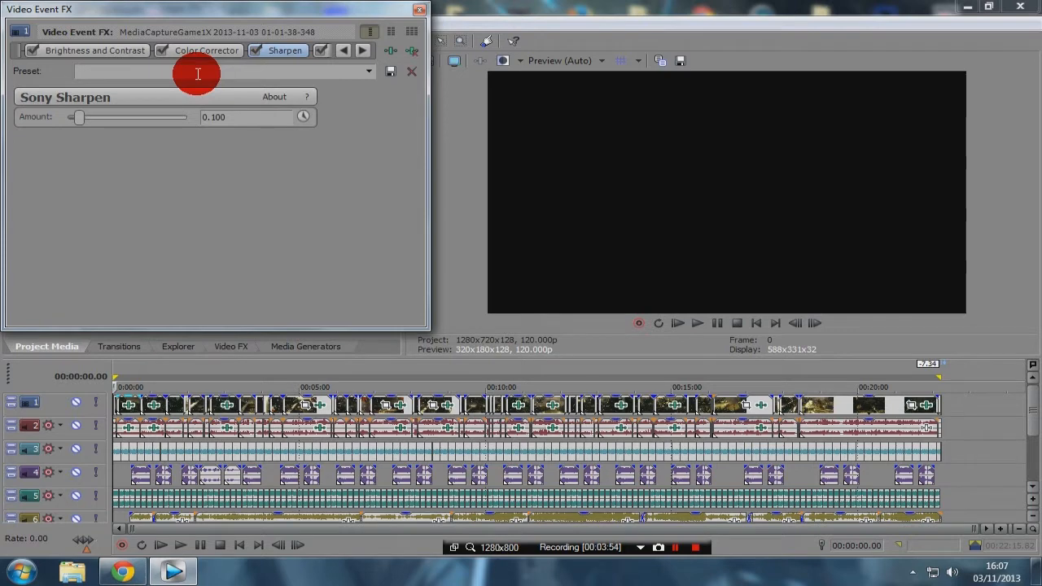
left_click(363, 51)
left_click(236, 51)
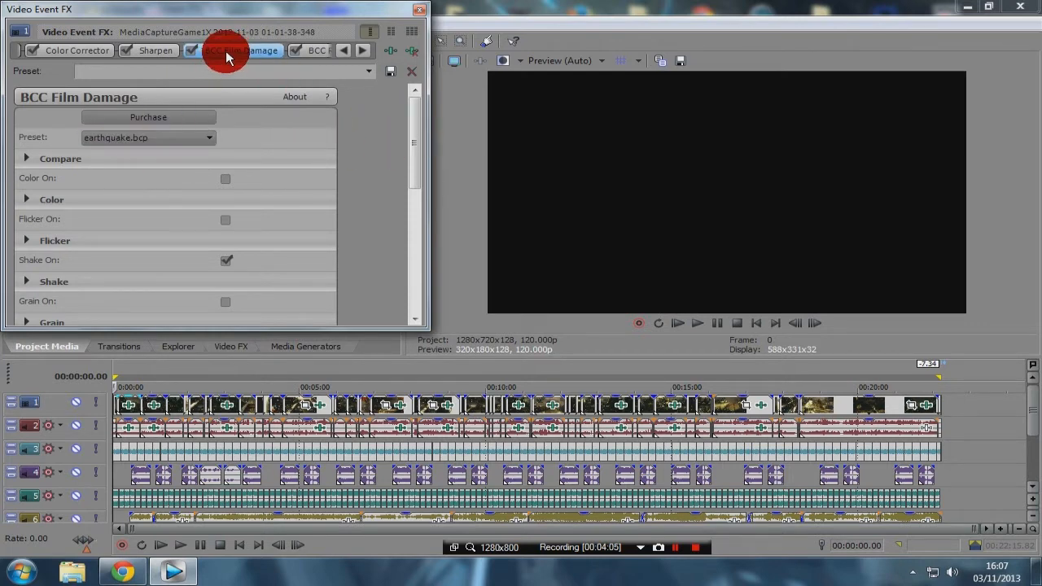
left_click_drag(411, 135, 421, 194)
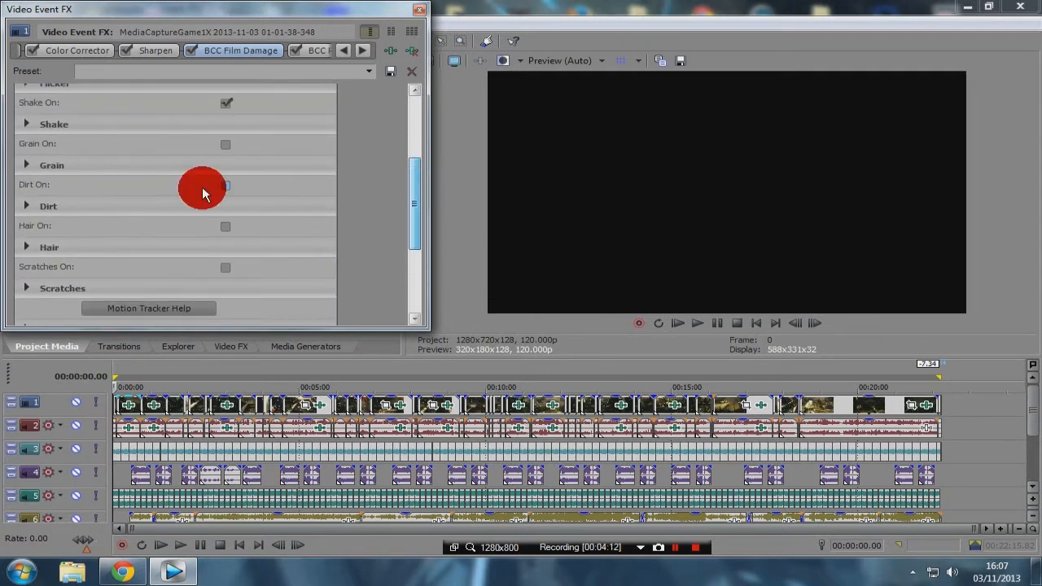
left_click(26, 126)
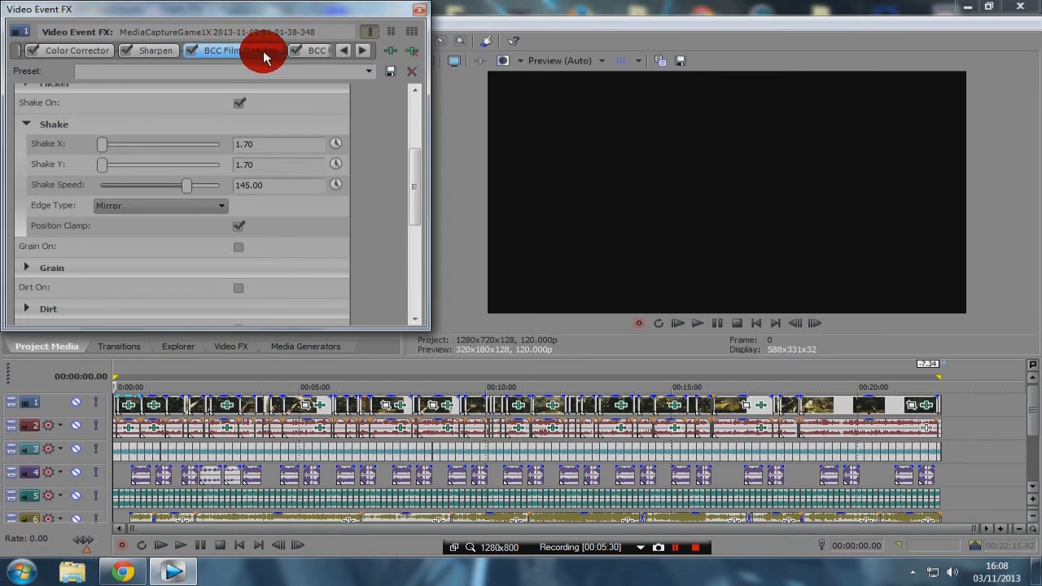
Step: Examine the clip's BCC Rain effect, including the expanded Raindrops settings and the main rain parameters
left_click(322, 54)
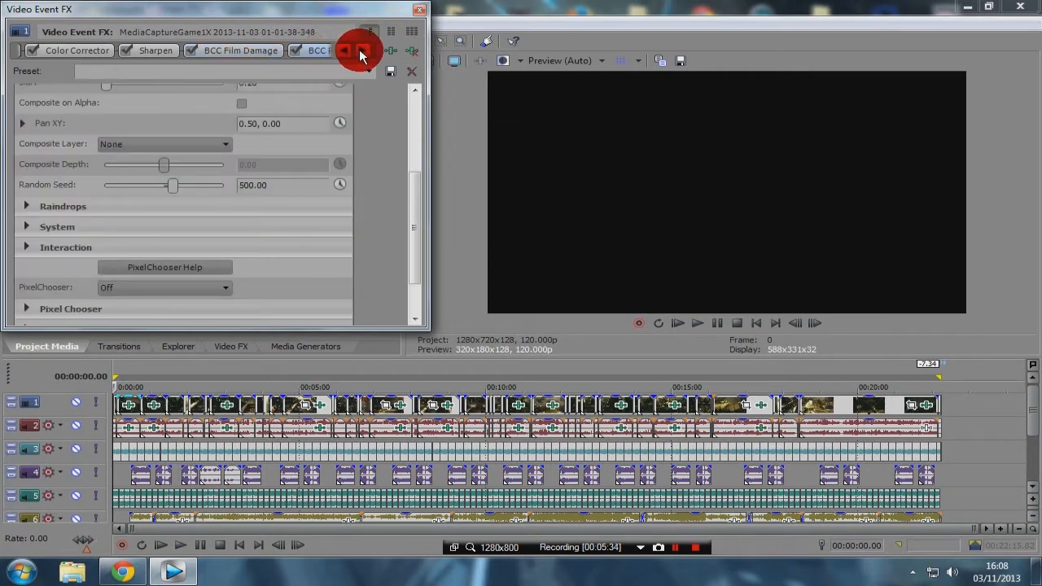
left_click(360, 51)
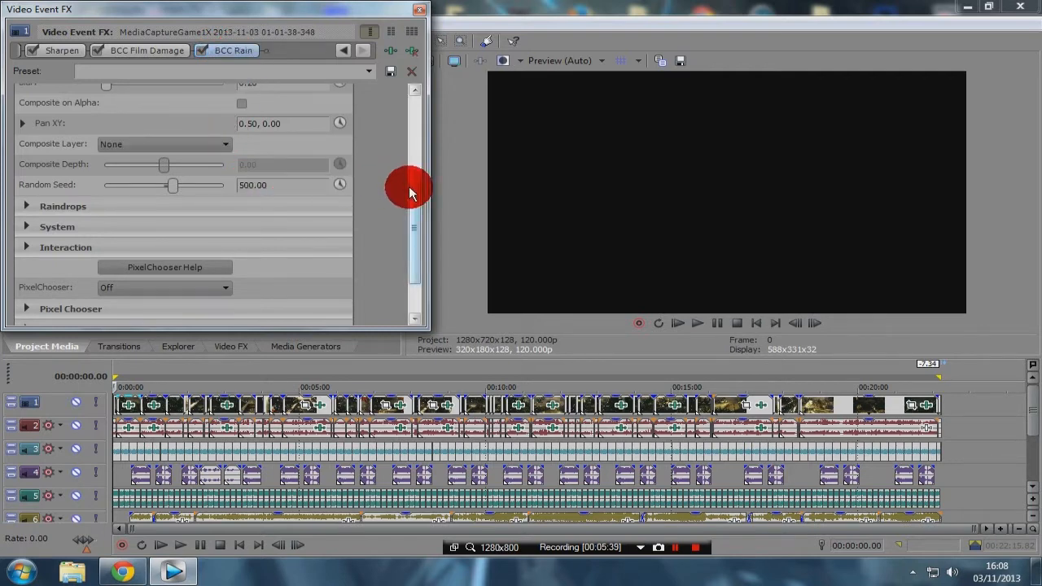
left_click_drag(409, 193, 410, 240)
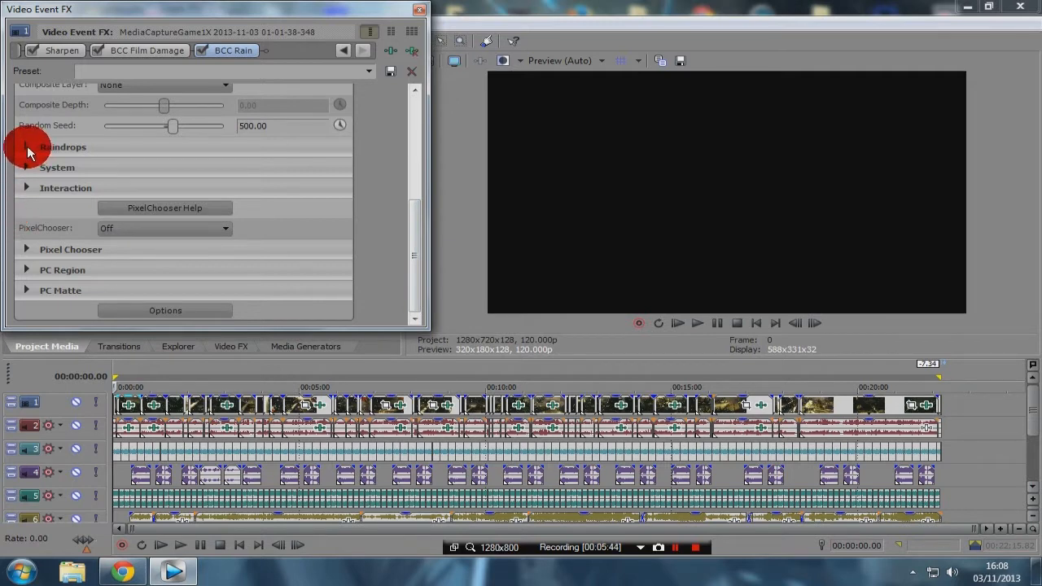
left_click(27, 150)
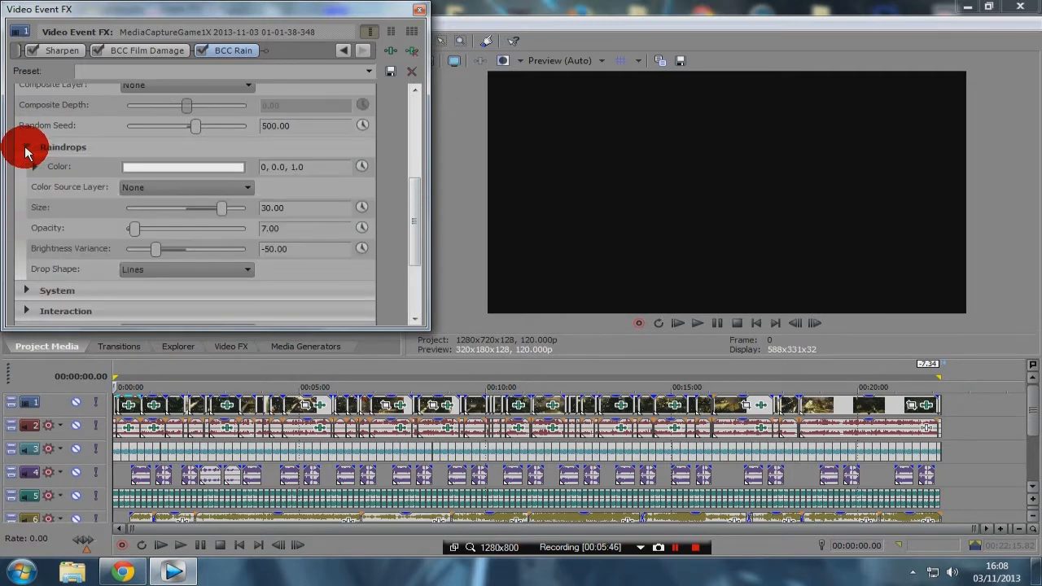
left_click_drag(409, 190, 429, 98)
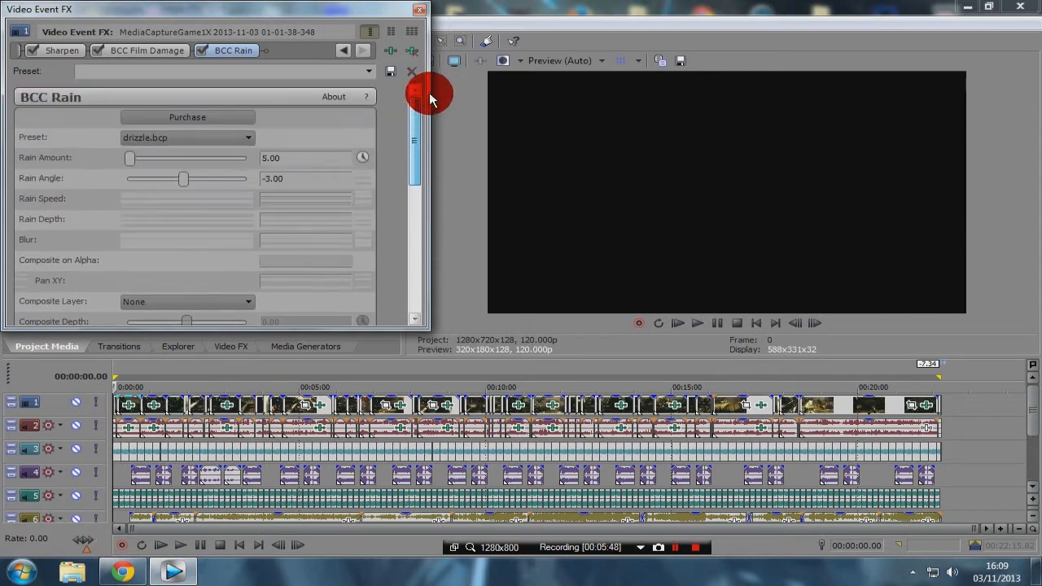
Step: Apply the drizzle.bcp preset to the BCC Rain effect and close the event effects window
left_click(250, 137)
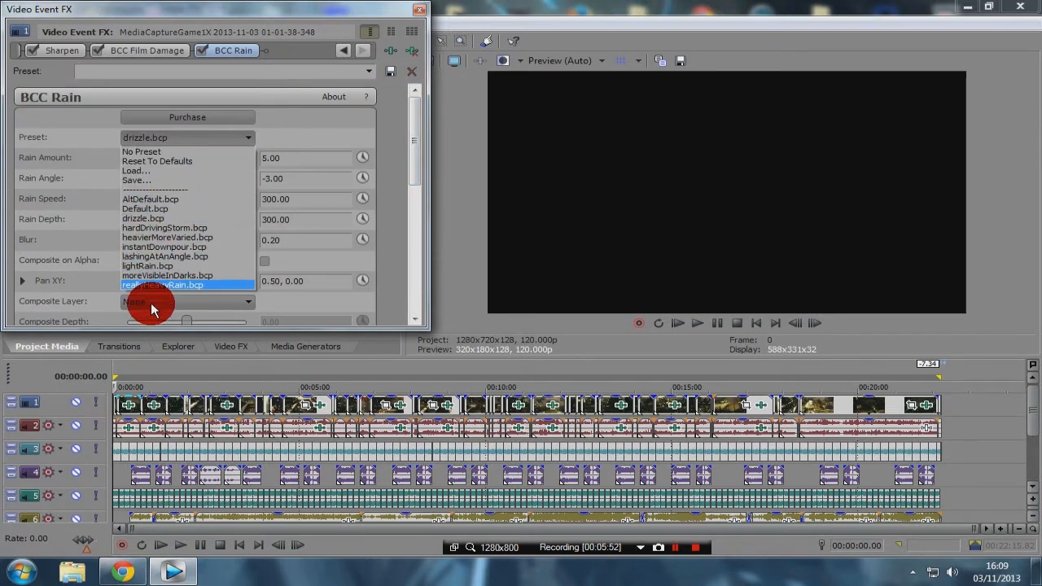
left_click(142, 218)
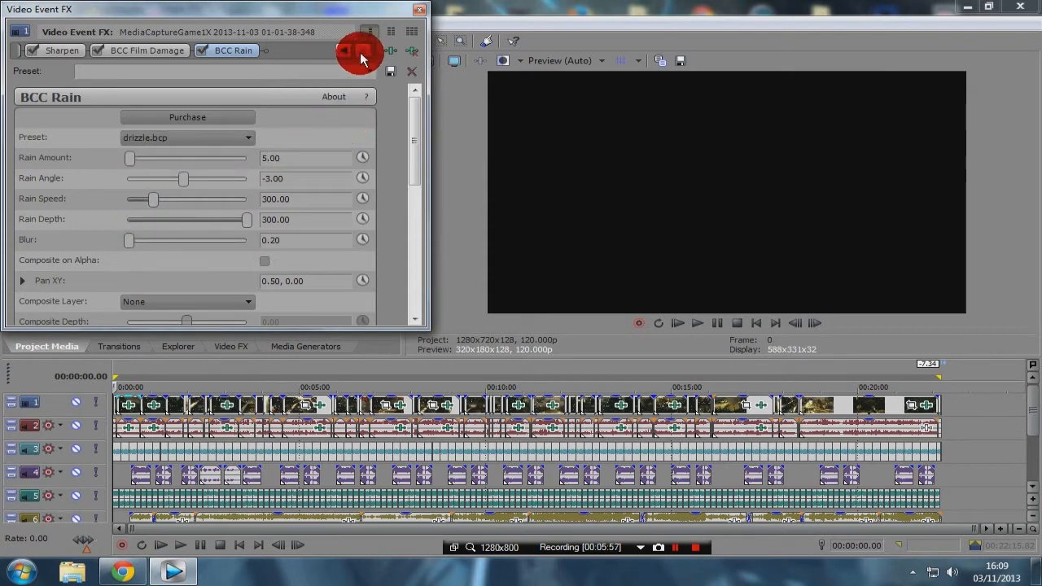
left_click(421, 12)
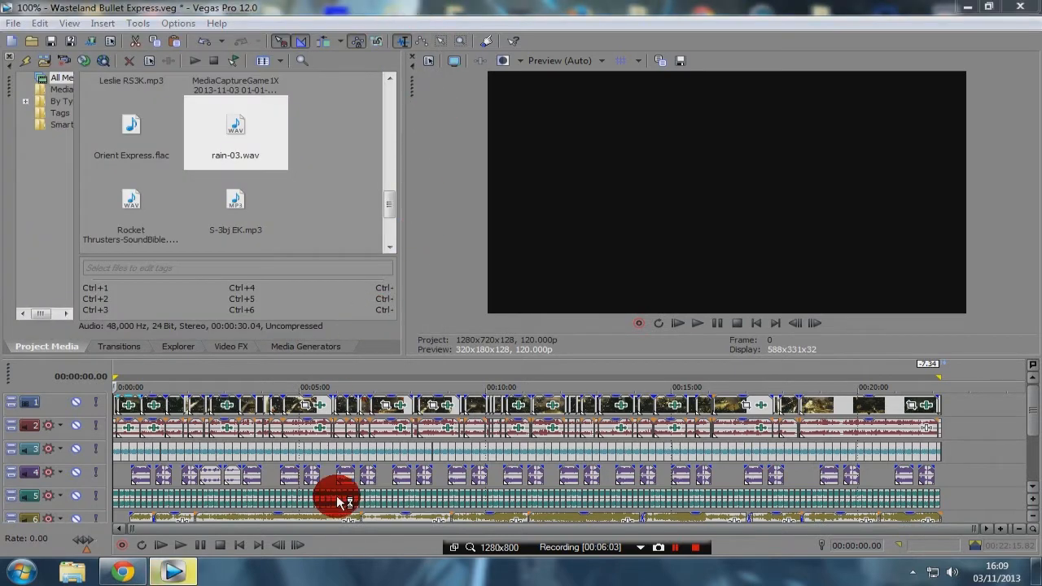
Step: Play the opening seconds of the project to check the rain effect, and pause playback
left_click(200, 546)
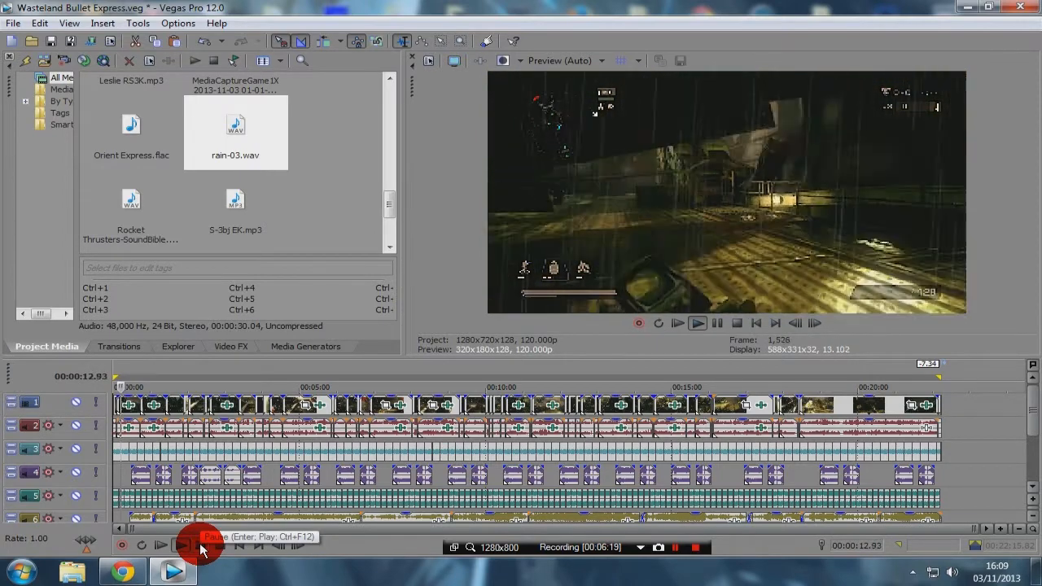
left_click(202, 547)
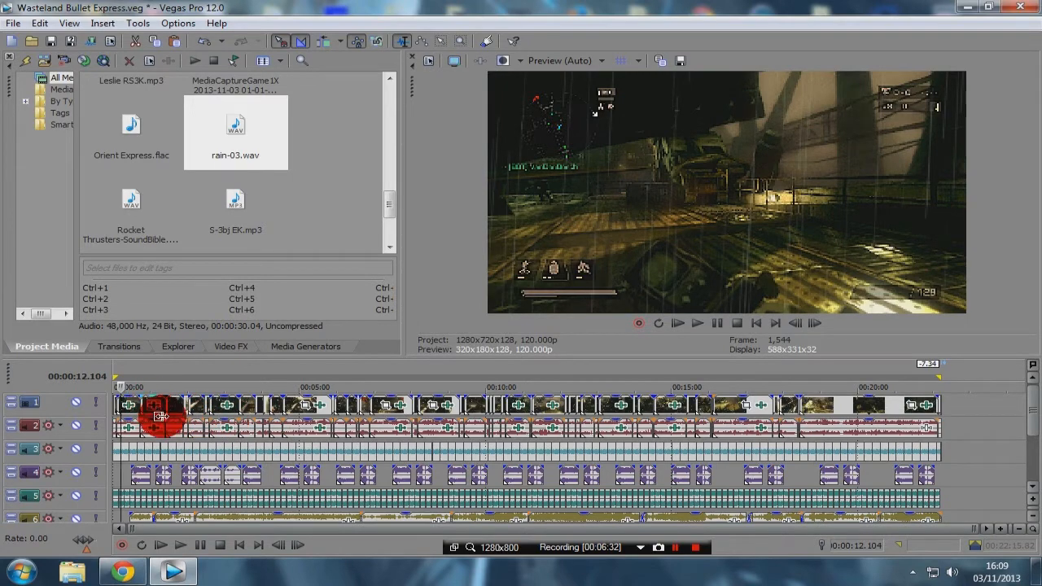
Step: Inspect whether the BCC Rain effect is enabled on the indoor clip near 00:01:09, and close its event effects window
left_click_drag(975, 530, 331, 561)
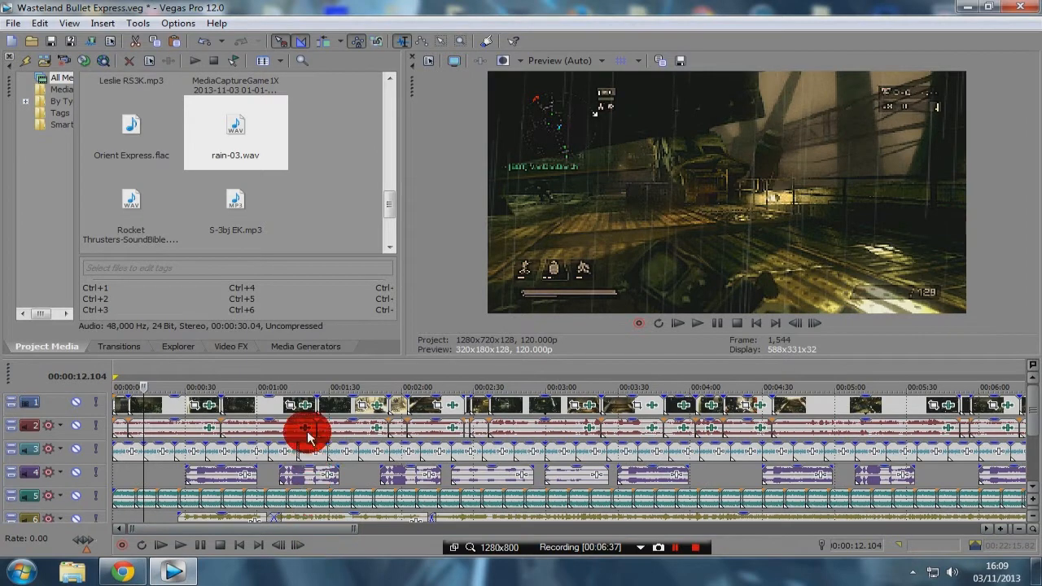
left_click(277, 370)
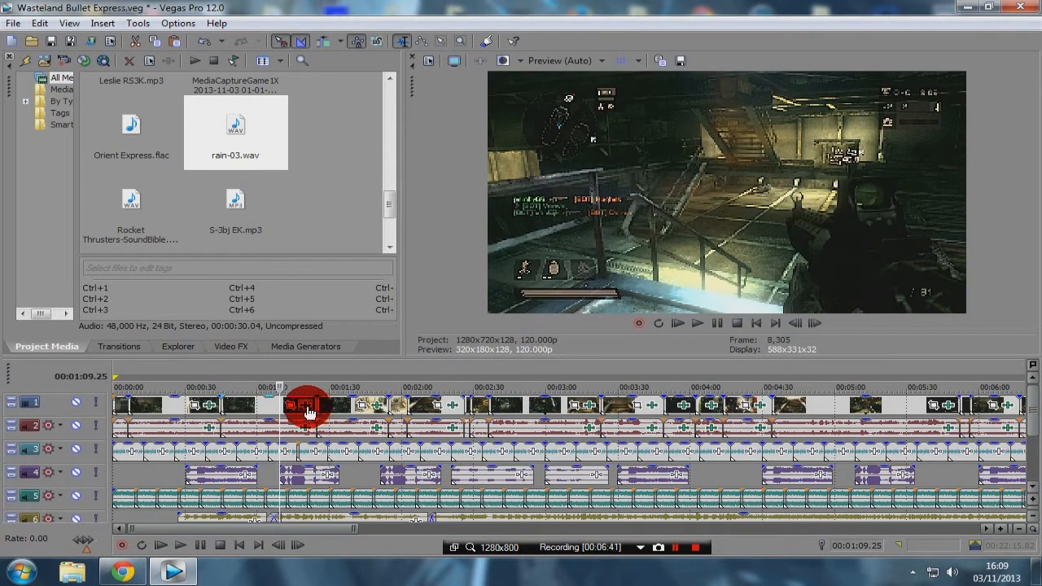
left_click(310, 411)
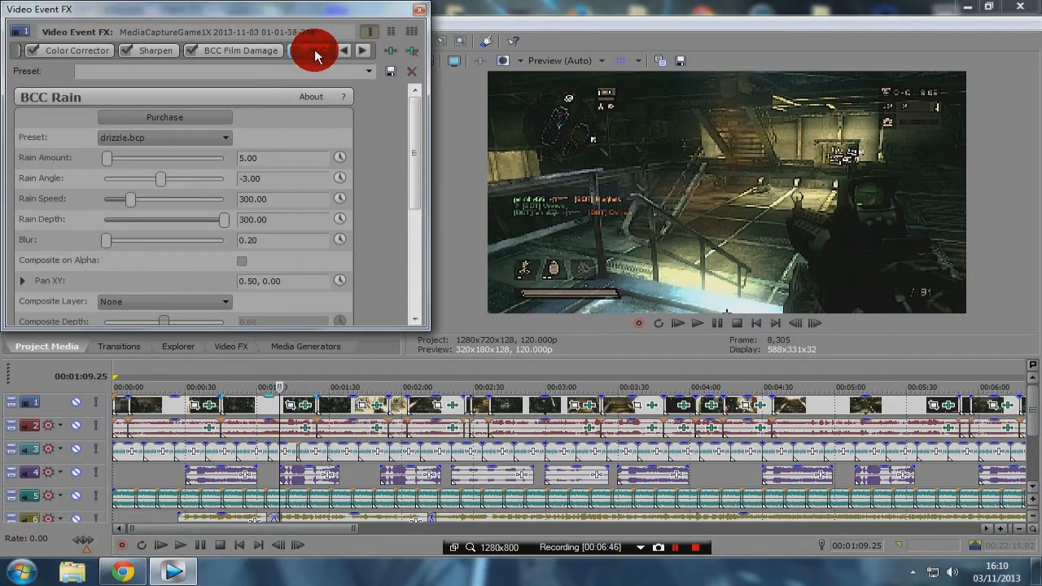
left_click(361, 50)
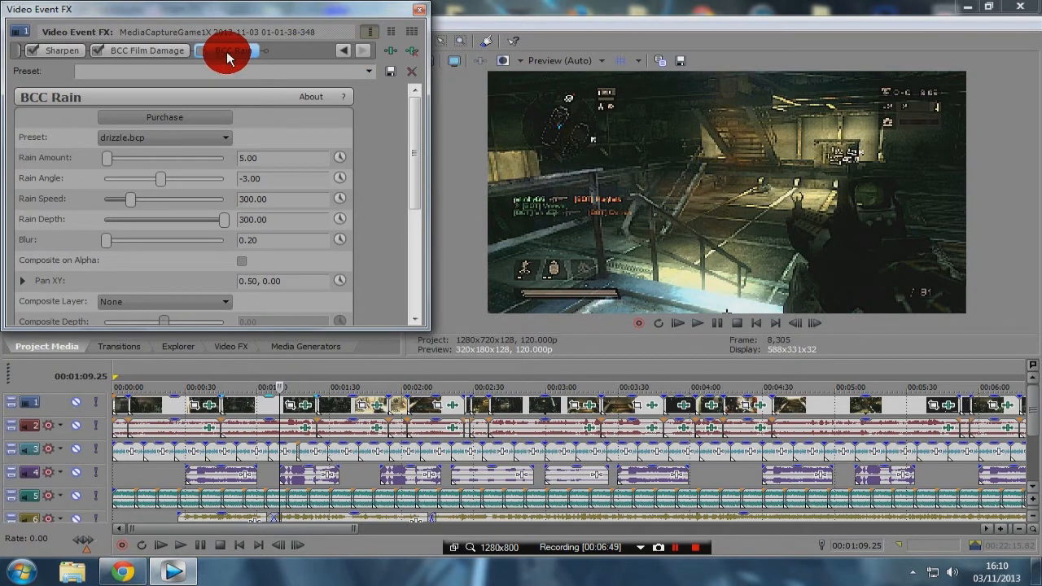
left_click(201, 49)
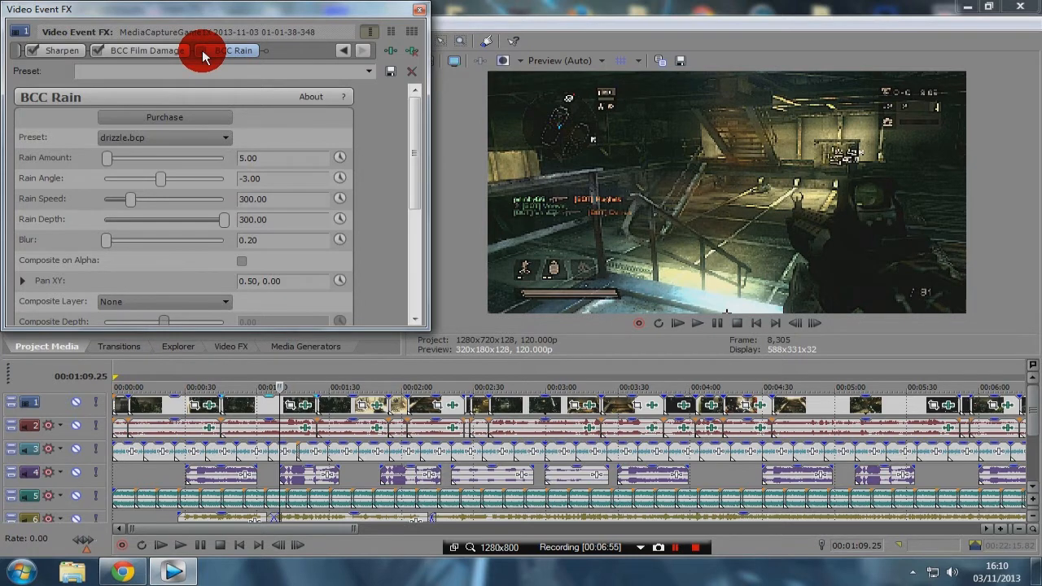
left_click(419, 10)
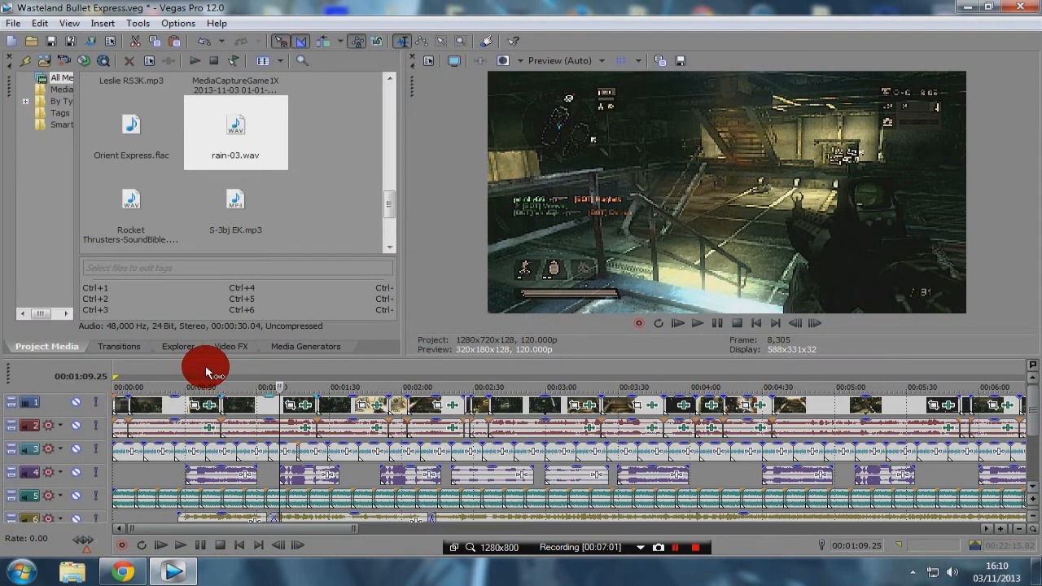
Step: Play the rainy outdoor section from 00:00:38.84 into the indoor clip to compare the rain, and pause playback
left_click(207, 374)
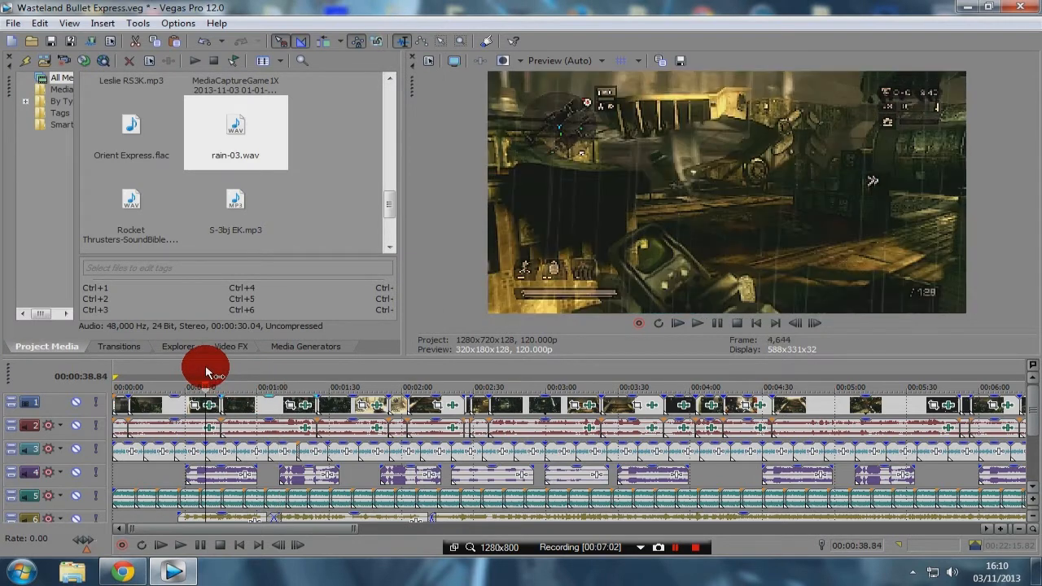
left_click(715, 323)
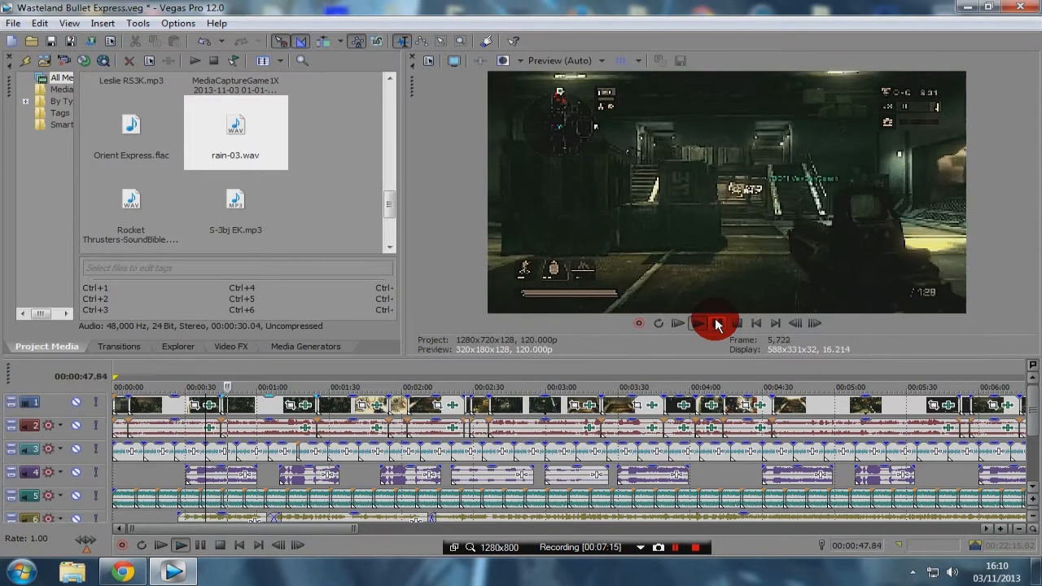
left_click(718, 324)
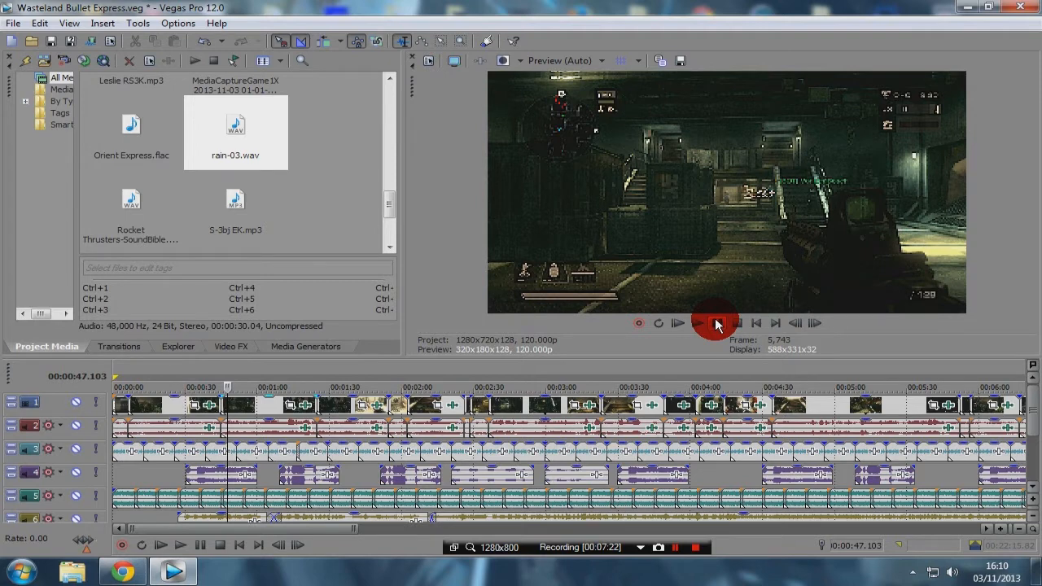
Step: Play the indoor clip from 00:01:09.25 to check its look without rain, and pause playback
left_click(279, 370)
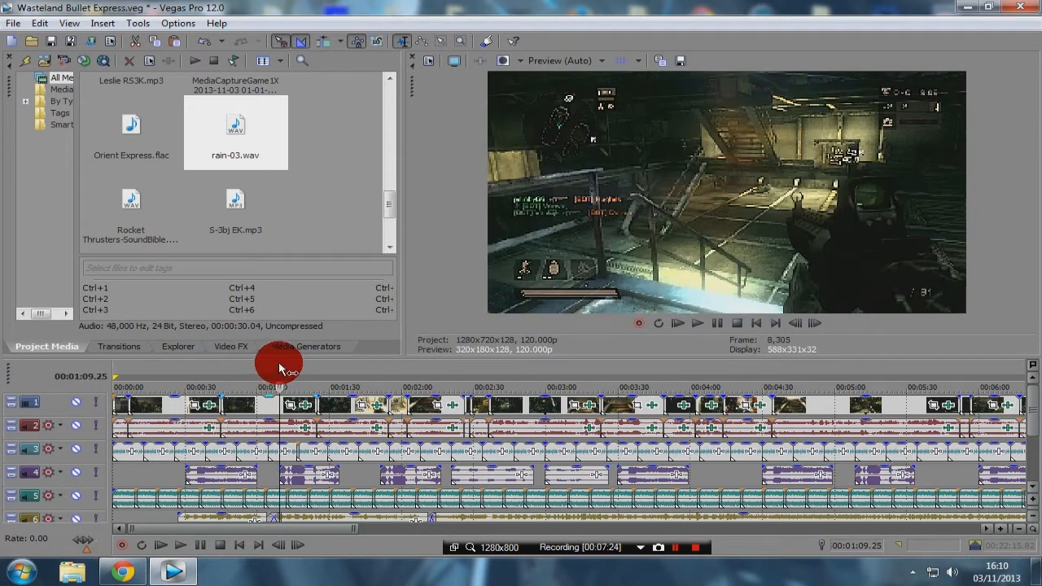
left_click(717, 327)
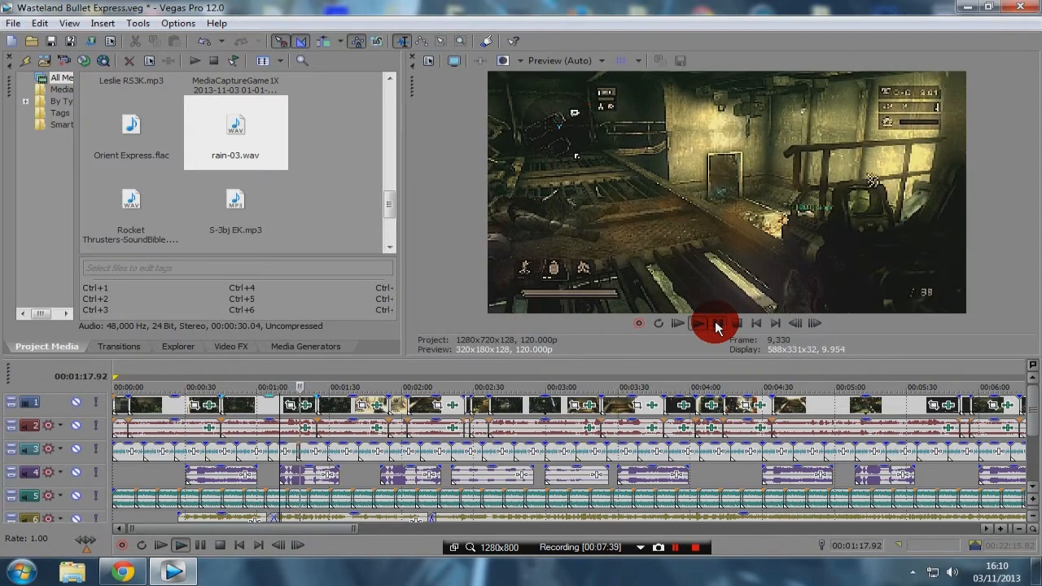
left_click(717, 327)
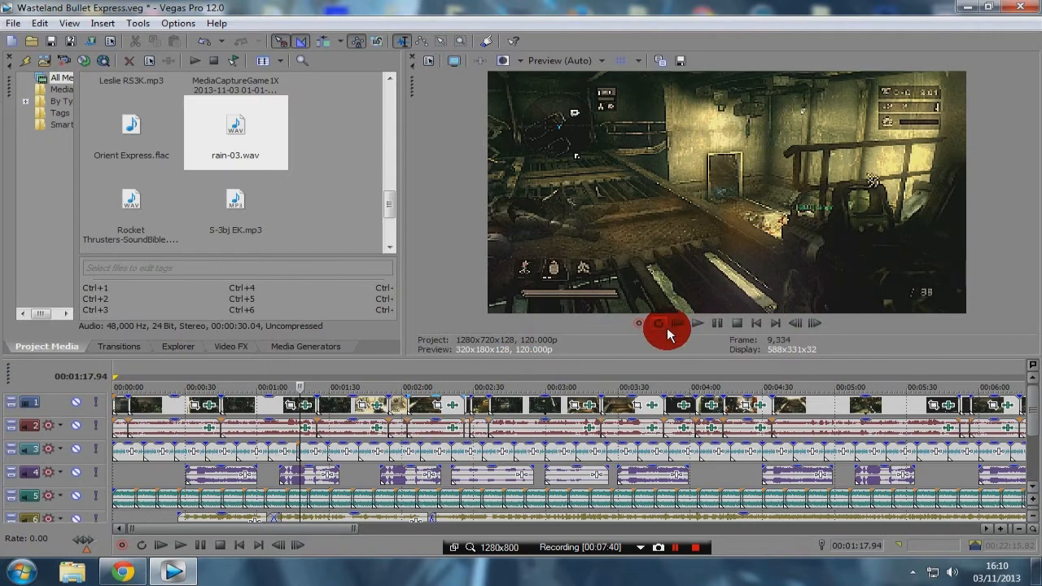
Step: Resume playback with audio tracks 5 to 8 in view, replay from 00:01:49.00 to check the rain sound, and stop playback
left_click(718, 327)
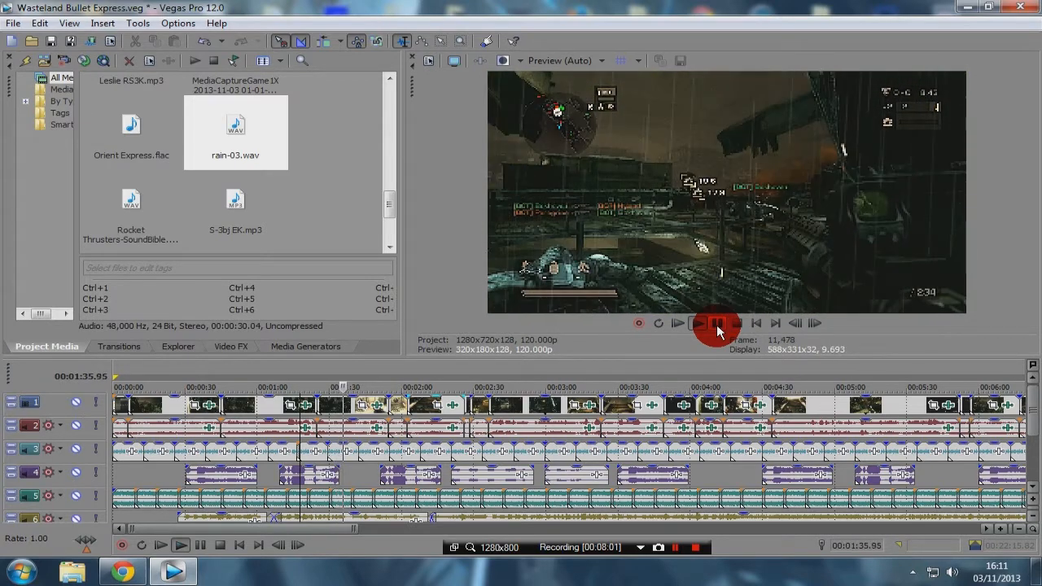
left_click_drag(1032, 418, 1034, 461)
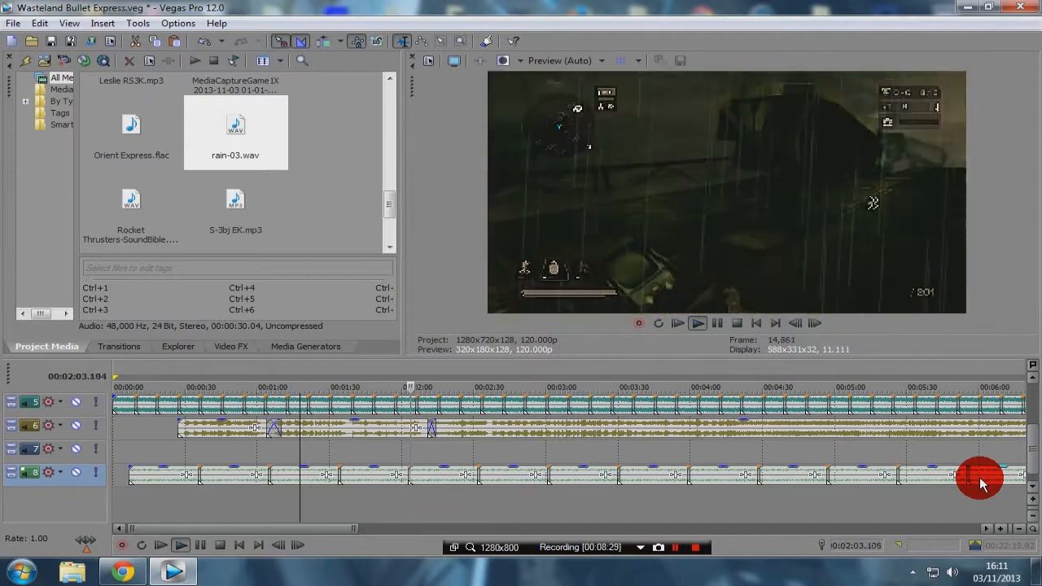
left_click(405, 367)
left_click(377, 374)
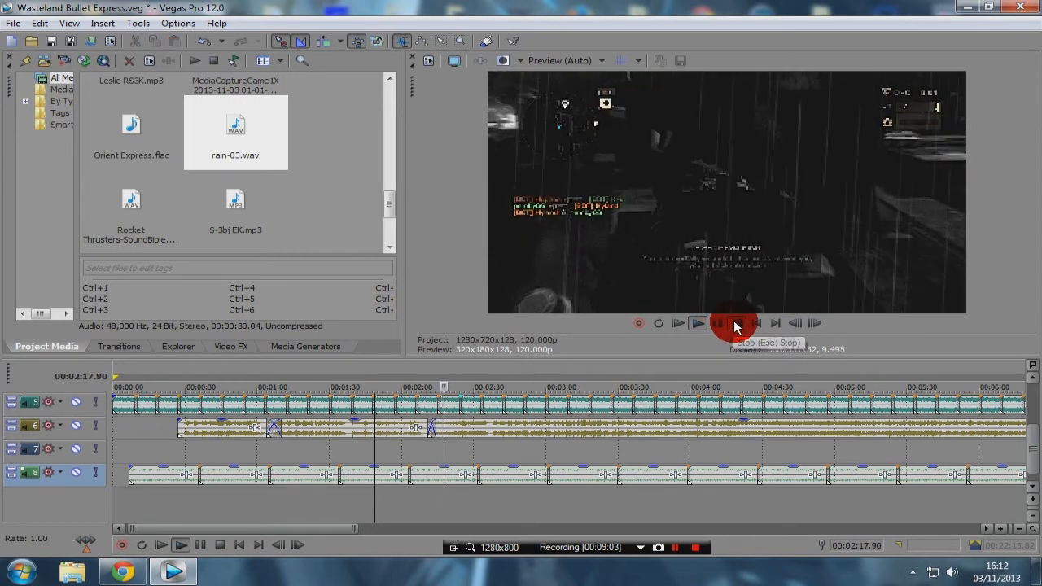
left_click(734, 325)
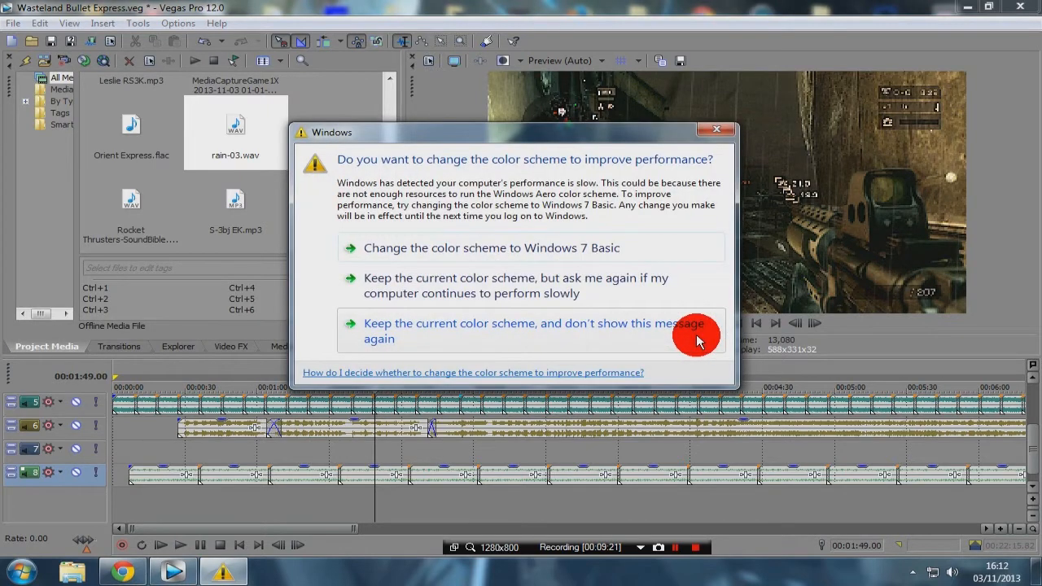
Step: Keep the current Windows color scheme and turn off further performance messages about it
left_click(590, 325)
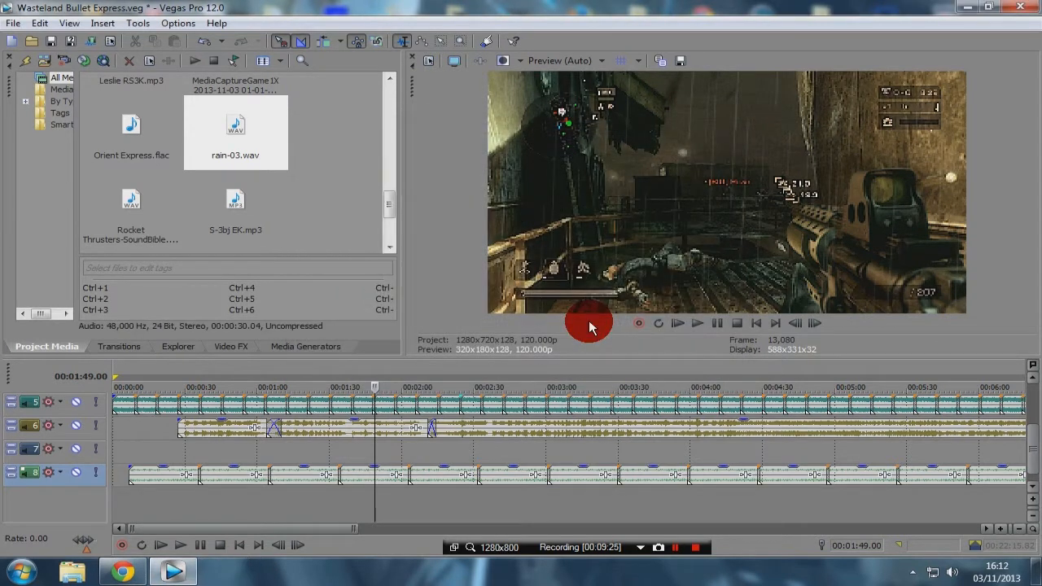